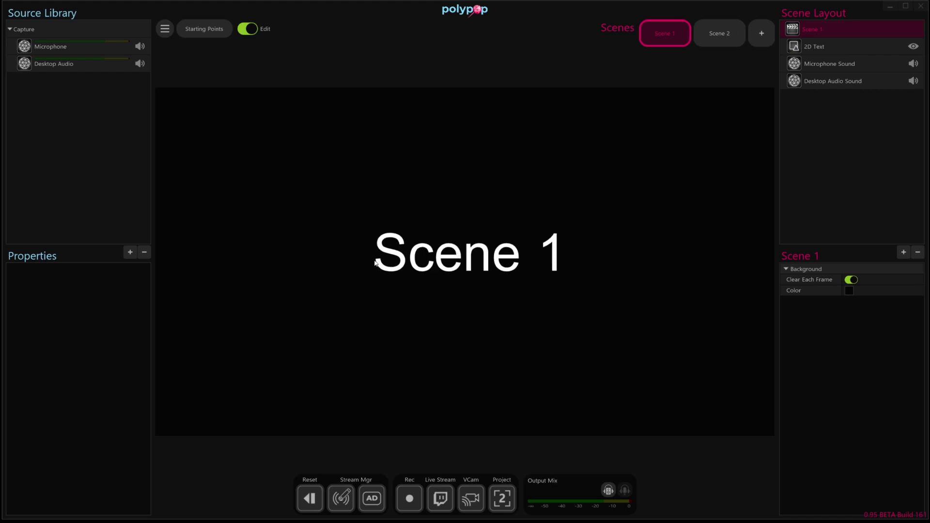
- Add a Hotkey source on Space and wire its onPress alert to a new Action Sequence
{"action": "left_click", "coordinate": [130, 251]}
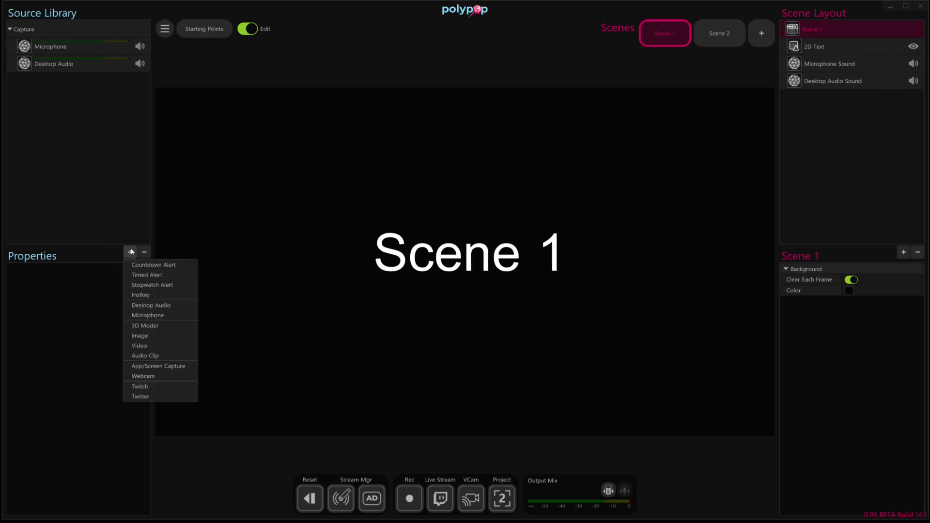
{"action": "left_click", "coordinate": [160, 295]}
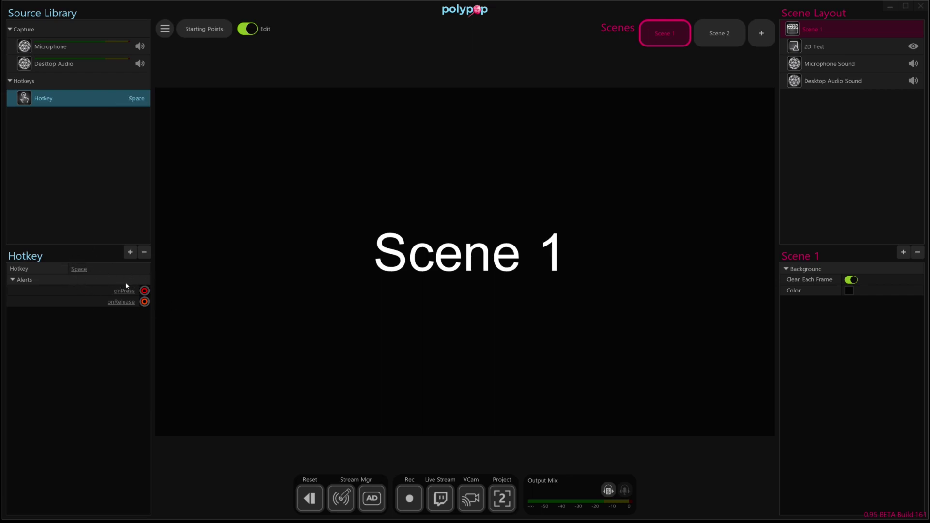
{"action": "left_click_drag", "start_coordinate": [145, 291], "coordinate": [397, 63]}
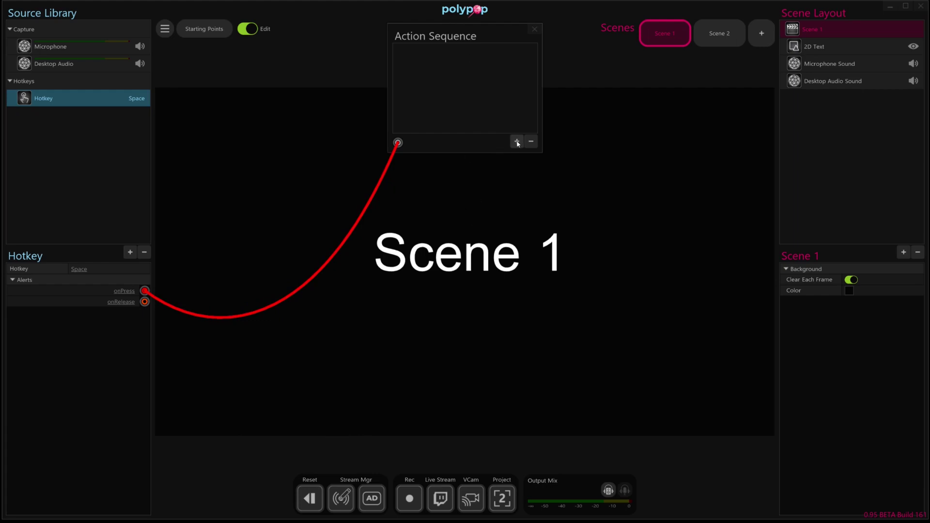
- Build the sequence: Emit Alert to Scene 2, Wait 3.0 seconds, then Emit Alert to Scene 1
{"action": "left_click", "coordinate": [518, 143]}
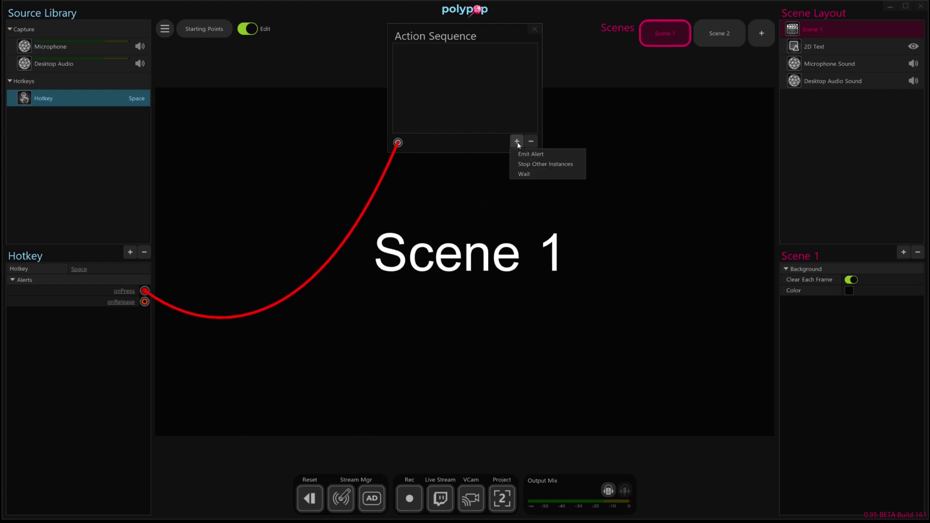
{"action": "left_click", "coordinate": [567, 154]}
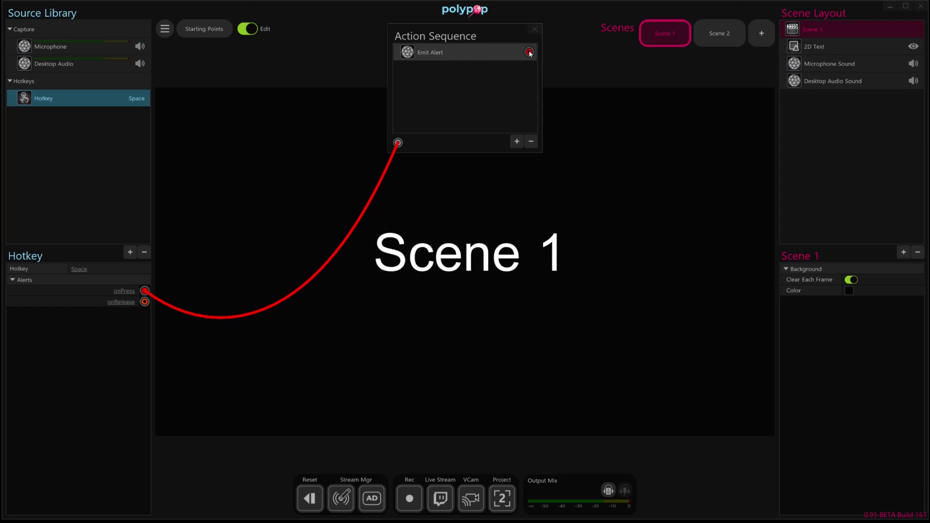
{"action": "left_click_drag", "start_coordinate": [530, 53], "coordinate": [699, 25]}
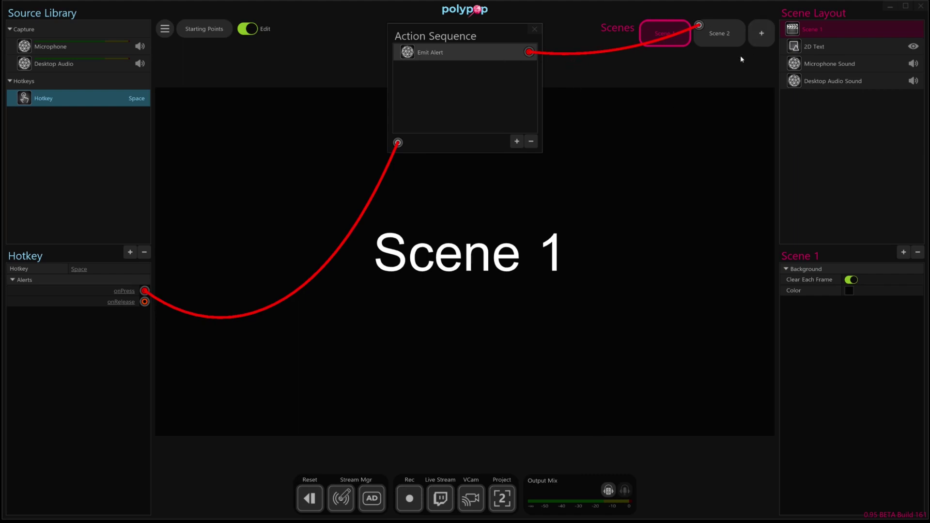
{"action": "left_click", "coordinate": [517, 141]}
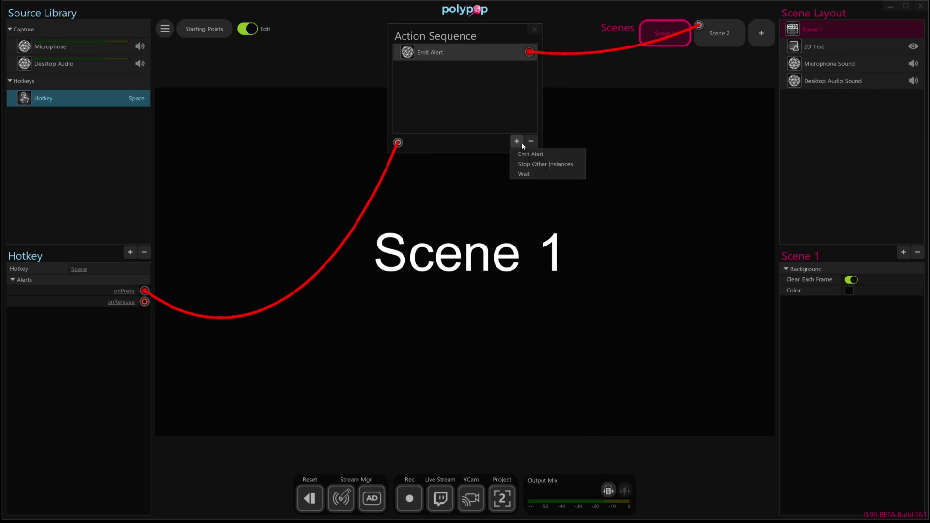
{"action": "left_click", "coordinate": [538, 166]}
{"action": "left_click_drag", "start_coordinate": [478, 76], "coordinate": [484, 74]}
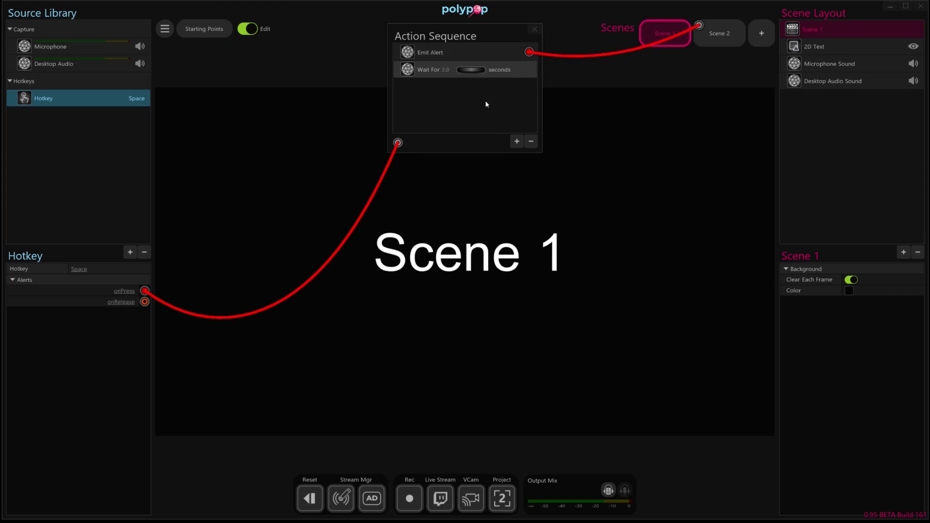
{"action": "left_click", "coordinate": [516, 141]}
{"action": "left_click", "coordinate": [556, 155]}
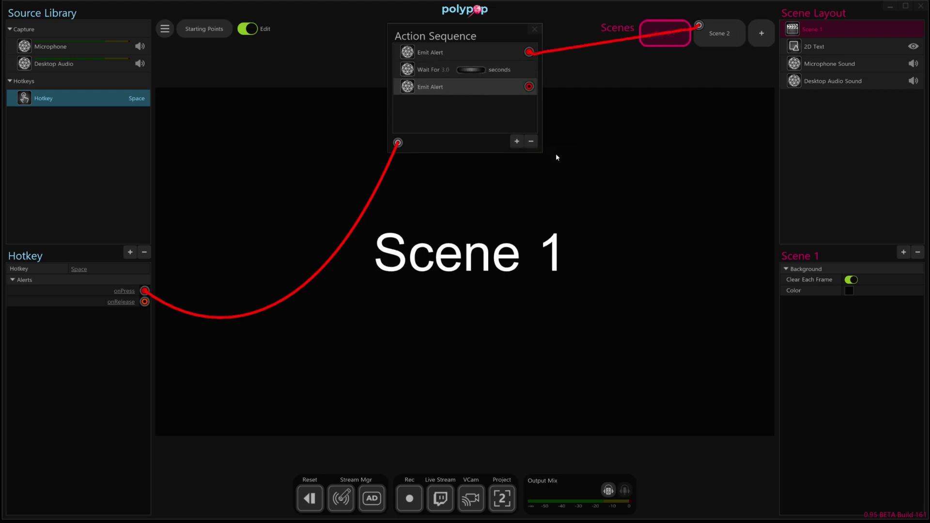
{"action": "left_click_drag", "start_coordinate": [529, 86], "coordinate": [643, 25]}
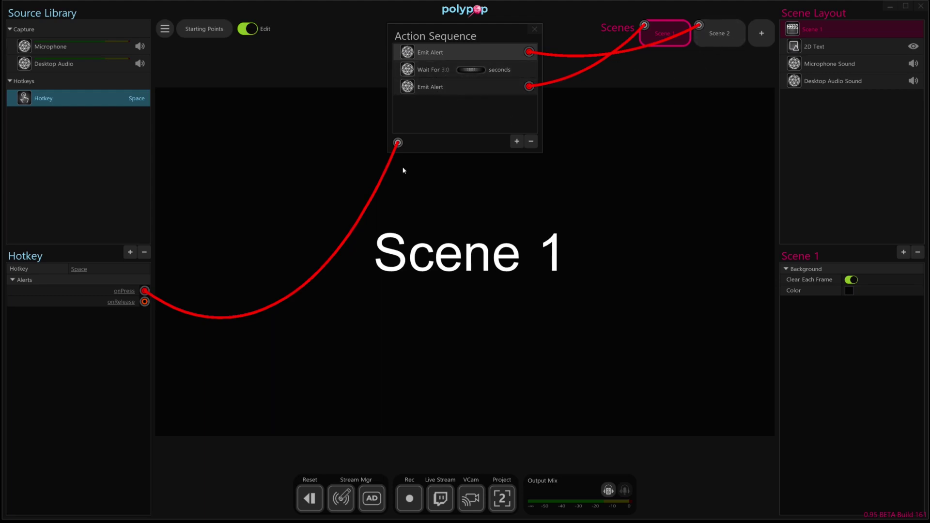
- Test that Space switches to Scene 2 and back, then close the Action Sequence panel
{"action": "key", "text": "space"}
{"action": "left_click_drag", "start_coordinate": [449, 52], "coordinate": [421, 49]}
{"action": "left_click", "coordinate": [535, 30]}
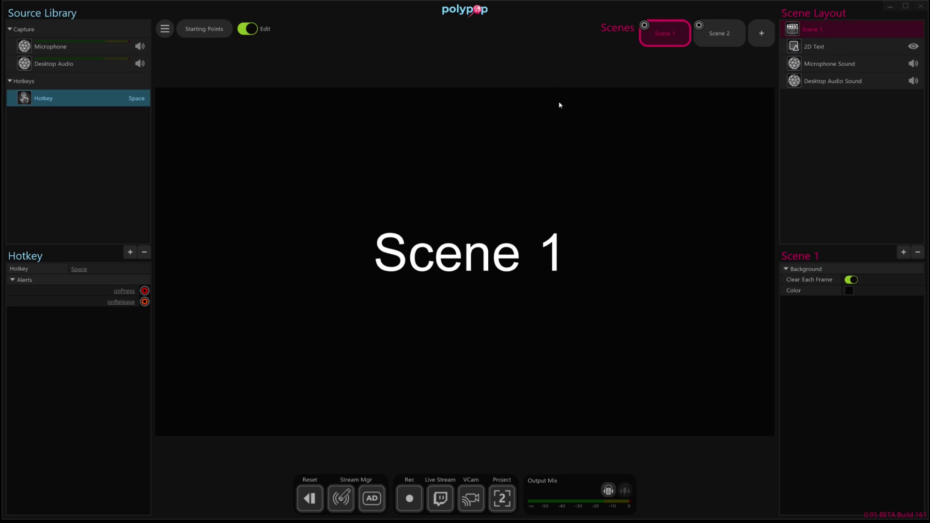
{"action": "mouse_move", "coordinate": [145, 292]}
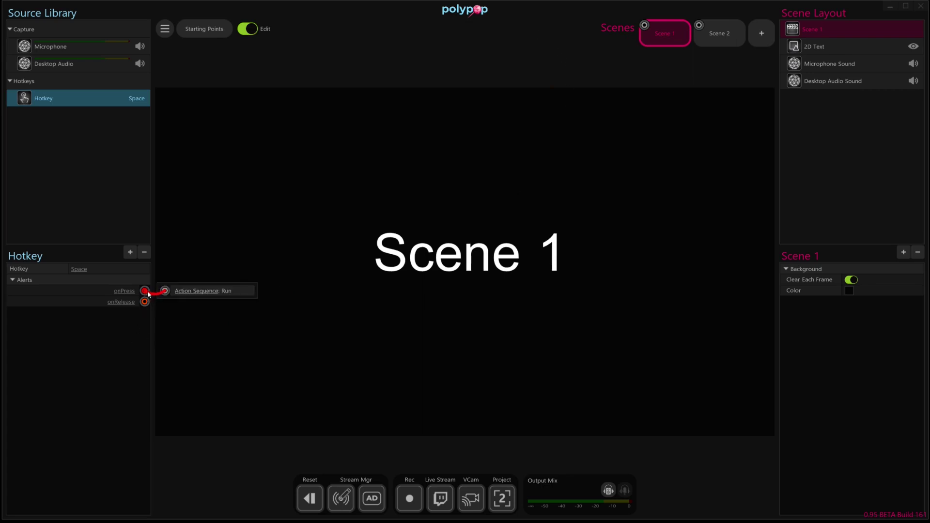
{"action": "left_click", "coordinate": [194, 291]}
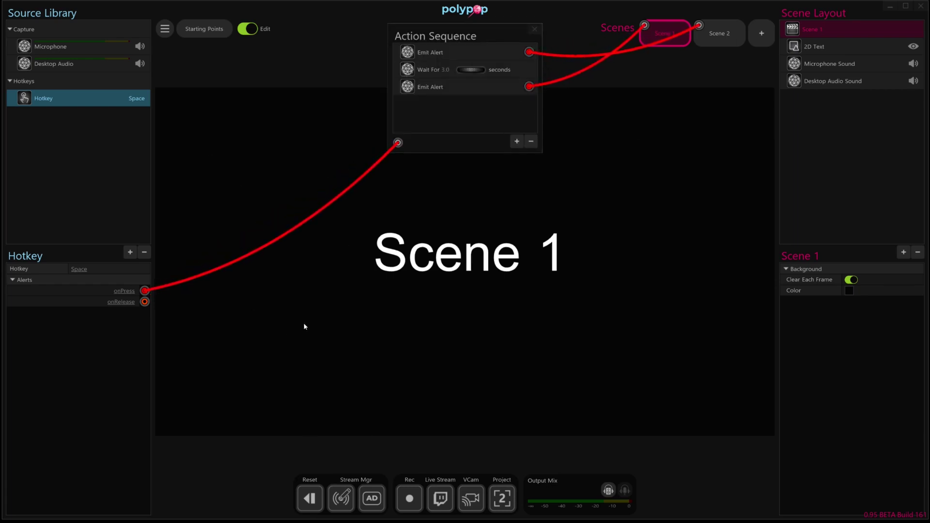
{"action": "left_click", "coordinate": [534, 29]}
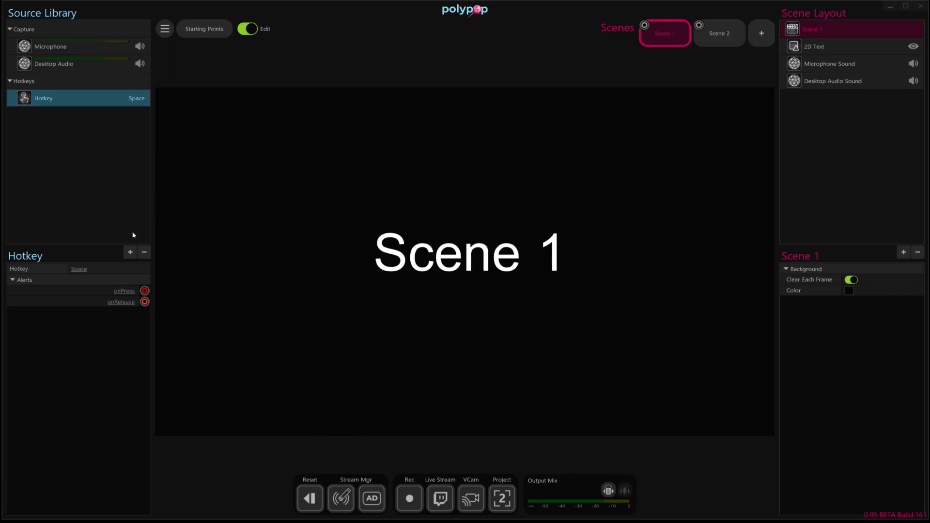
{"action": "left_click", "coordinate": [130, 252]}
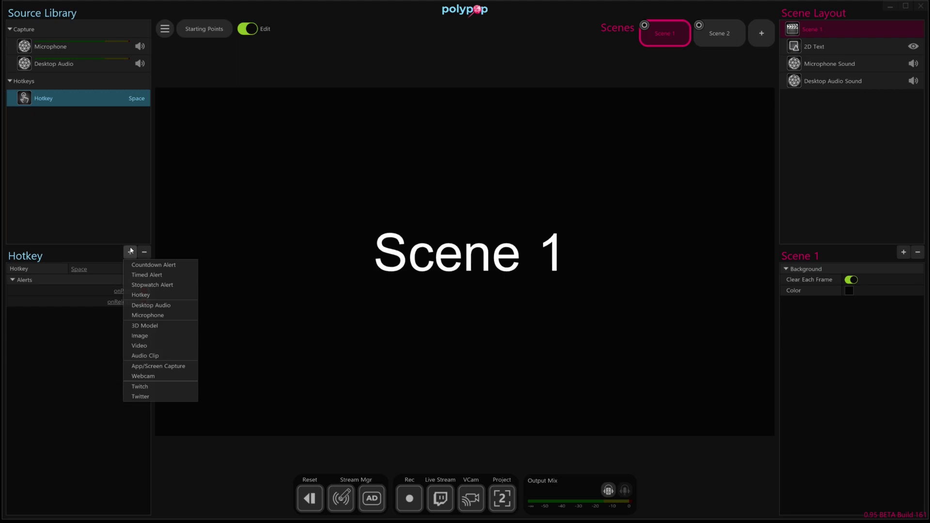
{"action": "left_click", "coordinate": [136, 232]}
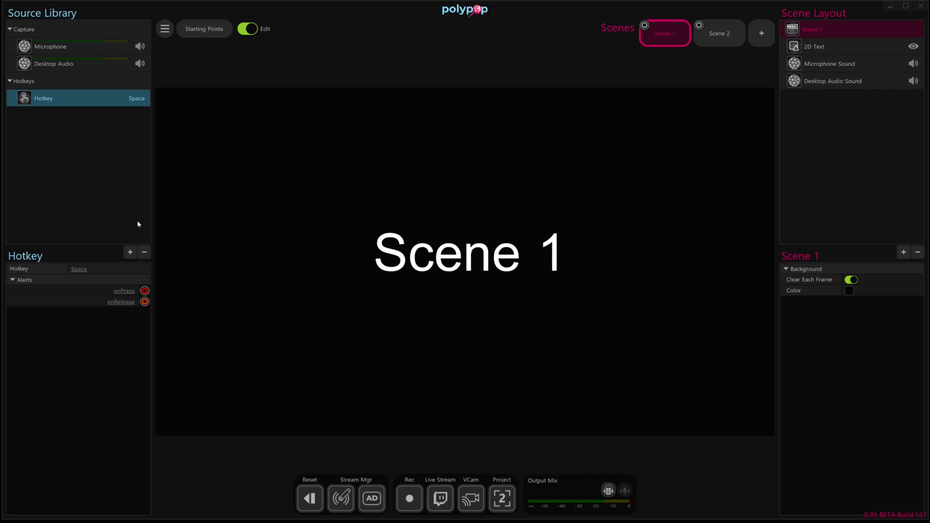
- Add Hotkey 2 bound to F1 and attach a new Action Sequence to its press
{"action": "left_click", "coordinate": [131, 258]}
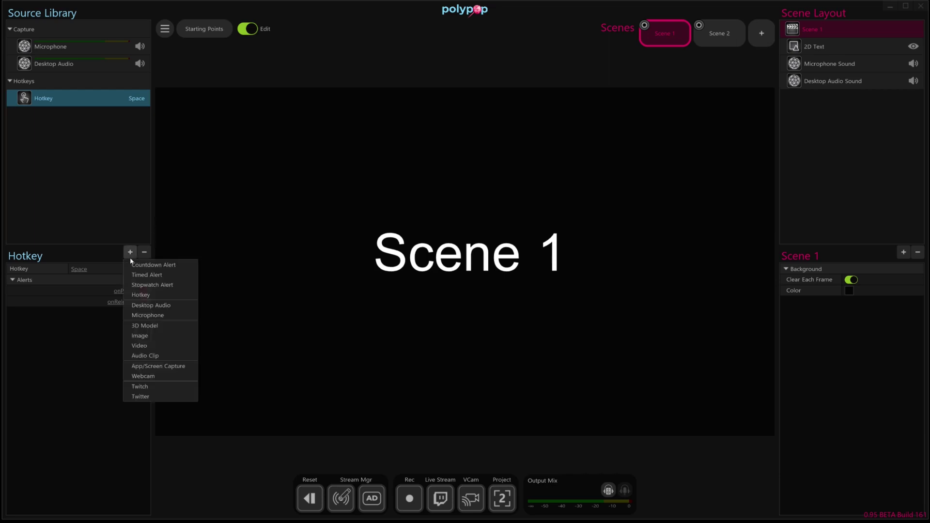
{"action": "left_click", "coordinate": [176, 294]}
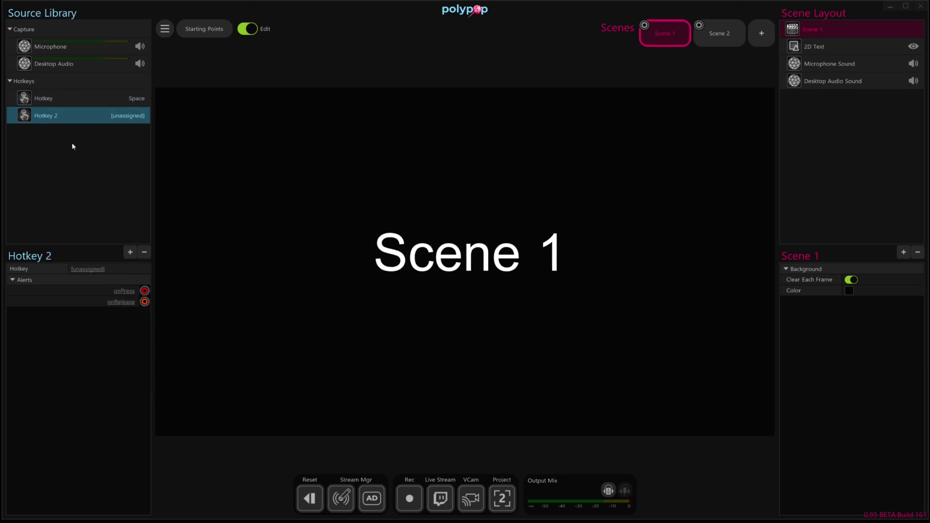
{"action": "left_click", "coordinate": [99, 269]}
{"action": "key", "text": "F1"}
{"action": "left_click_drag", "start_coordinate": [144, 292], "coordinate": [395, 63]}
- Fill the sequence with an Emit Alert to Rec, a 5.0-second Wait, and another Emit Alert to Rec
{"action": "left_click", "coordinate": [517, 141]}
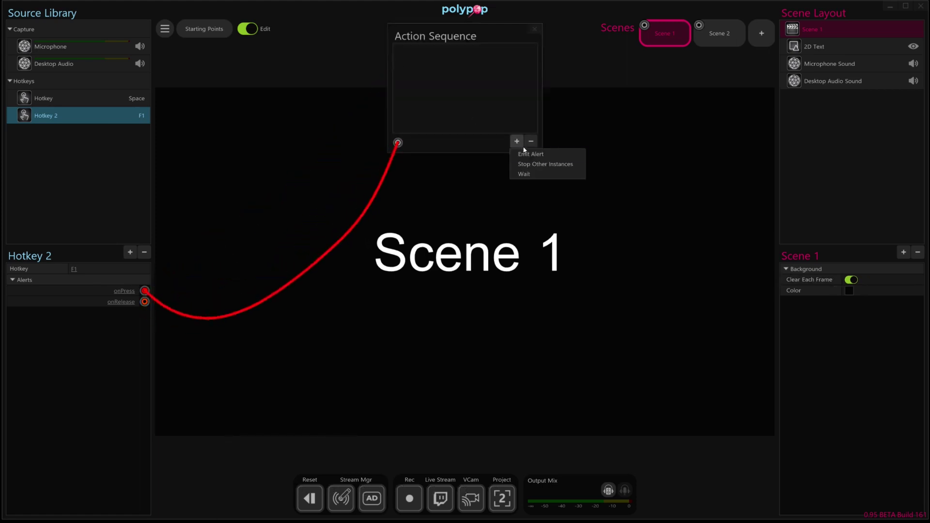
{"action": "left_click", "coordinate": [530, 152]}
{"action": "left_click_drag", "start_coordinate": [529, 51], "coordinate": [402, 492]}
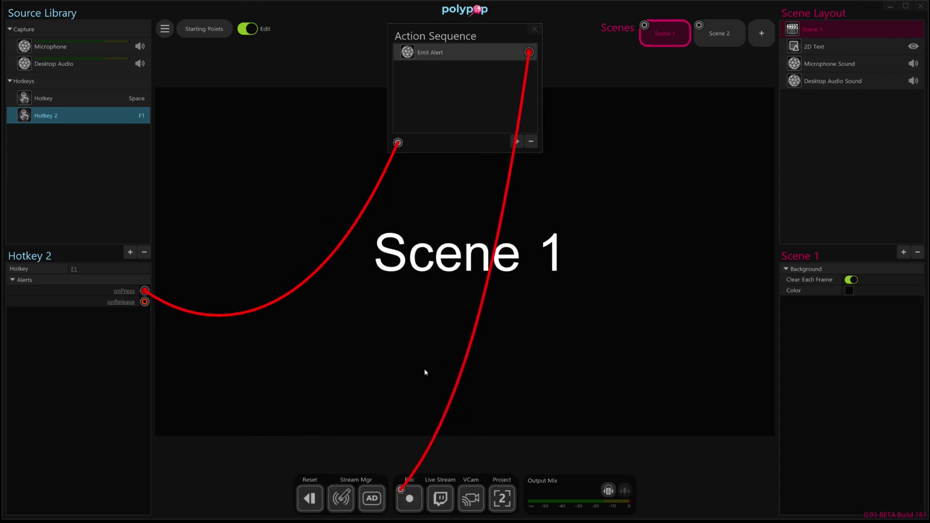
{"action": "left_click", "coordinate": [517, 141]}
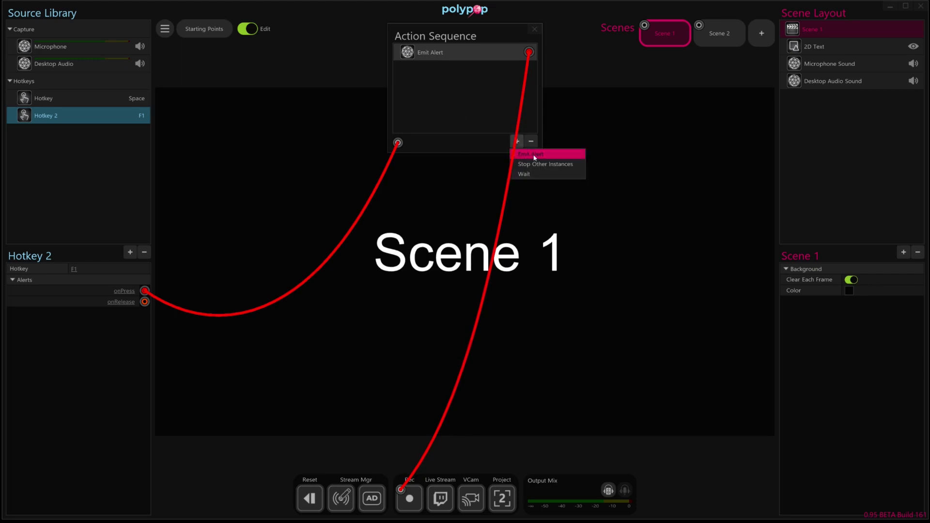
{"action": "left_click", "coordinate": [532, 174]}
{"action": "left_click_drag", "start_coordinate": [468, 71], "coordinate": [484, 68]}
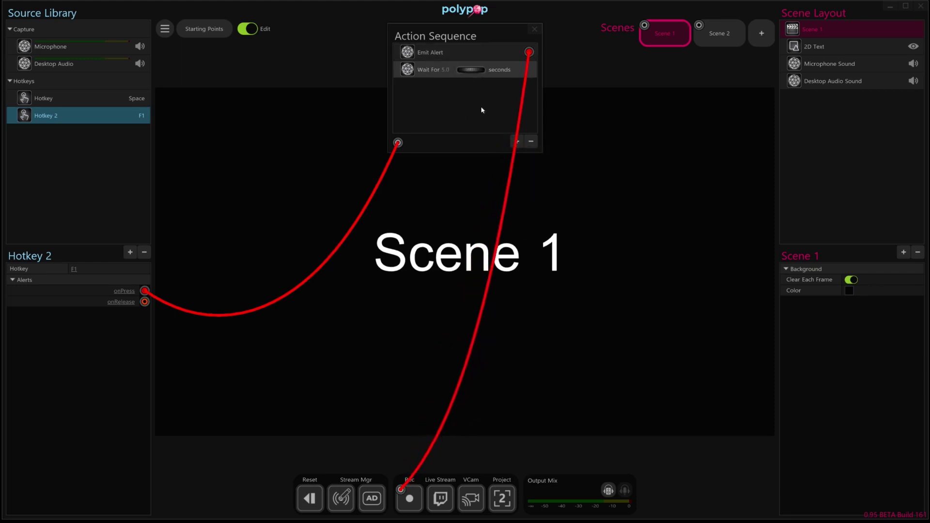
{"action": "left_click", "coordinate": [517, 141]}
{"action": "left_click", "coordinate": [532, 156]}
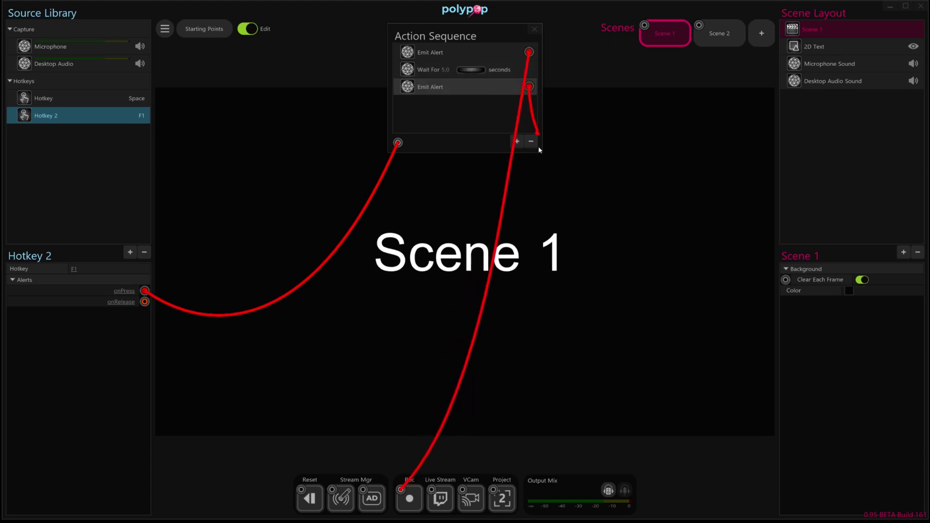
{"action": "left_click_drag", "start_coordinate": [539, 150], "coordinate": [402, 493]}
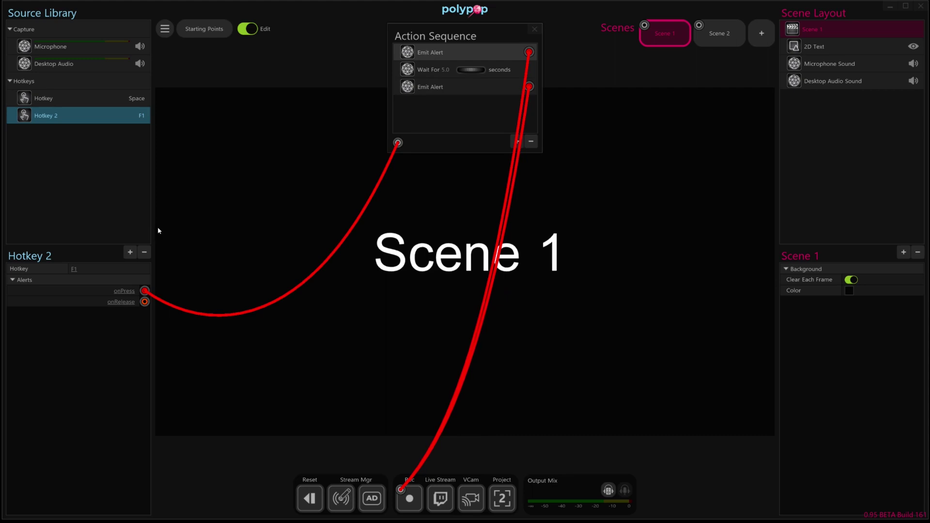
- Test F1 recording and the Space scene switch, ending back on Scene 1
{"action": "key", "text": "F1"}
{"action": "key", "text": "space"}
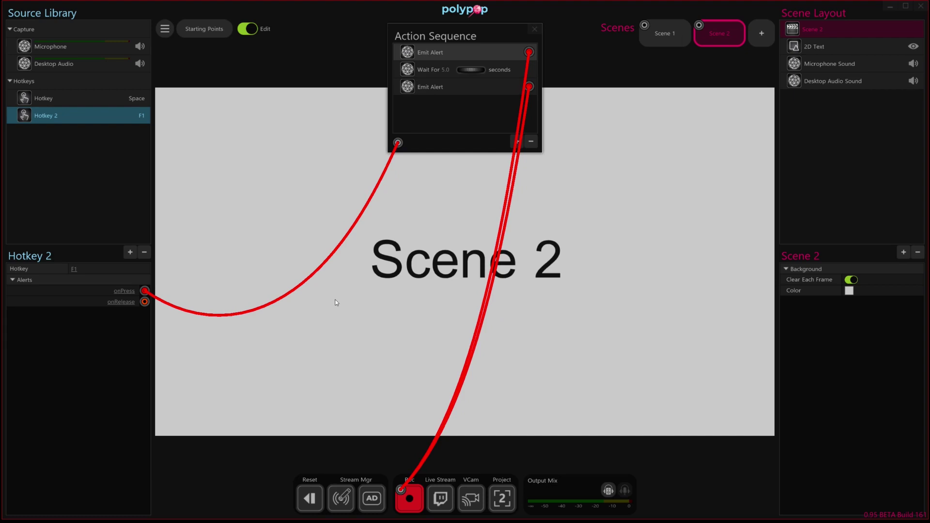
{"action": "key", "text": "space"}
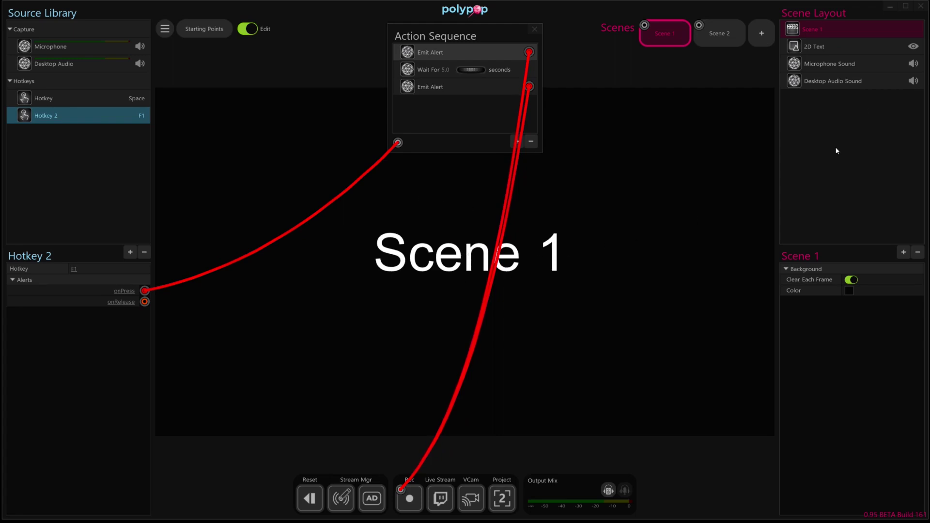
- Close the F1 sequence, add a Breakable Box to Scene 1, shatter it and reset it
{"action": "left_click", "coordinate": [535, 30]}
{"action": "left_click", "coordinate": [902, 252]}
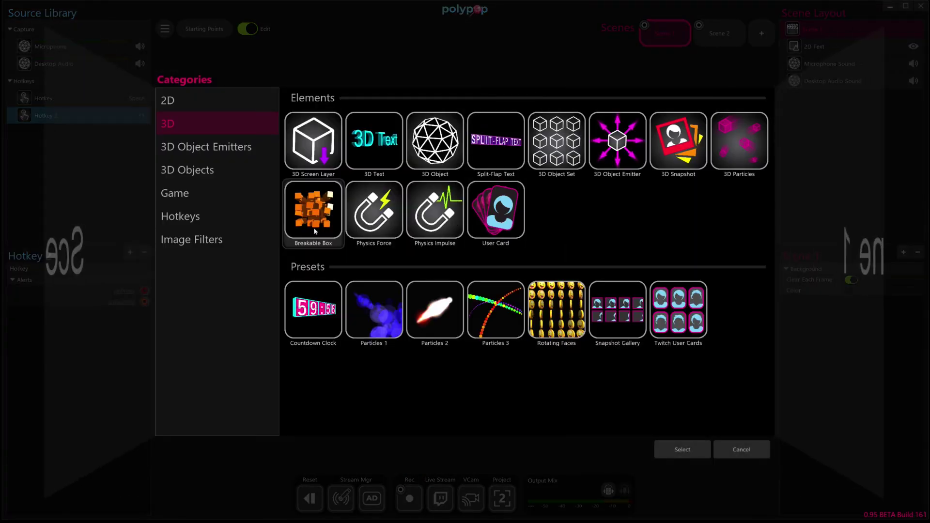
{"action": "double_click", "coordinate": [315, 232]}
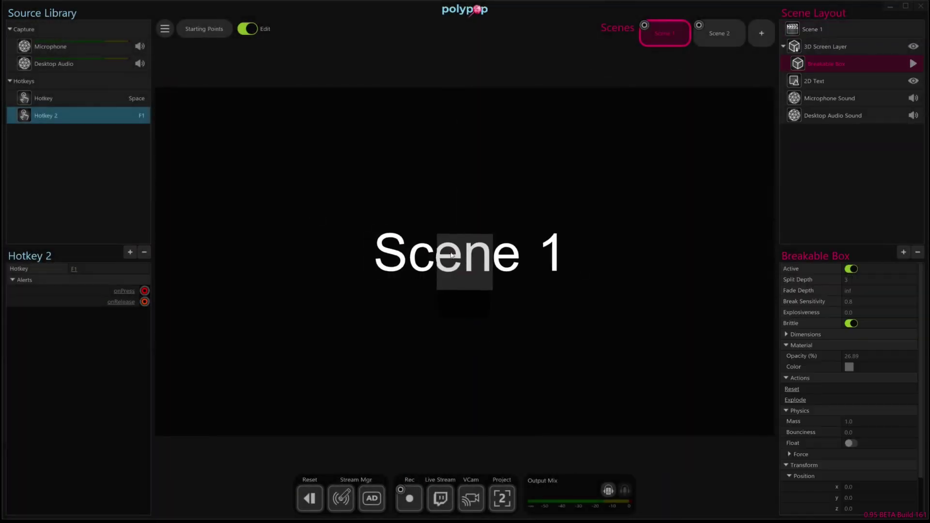
{"action": "left_click_drag", "start_coordinate": [465, 270], "coordinate": [426, 194]}
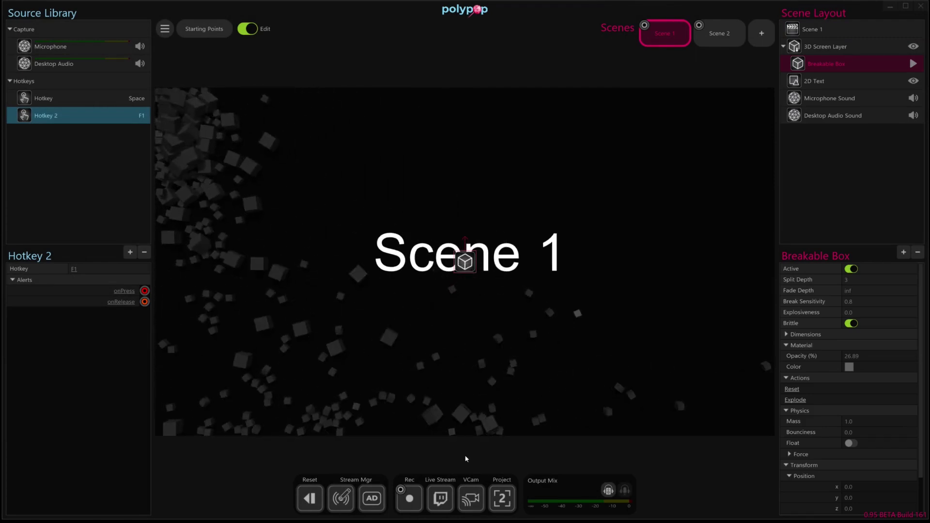
{"action": "left_click", "coordinate": [793, 390]}
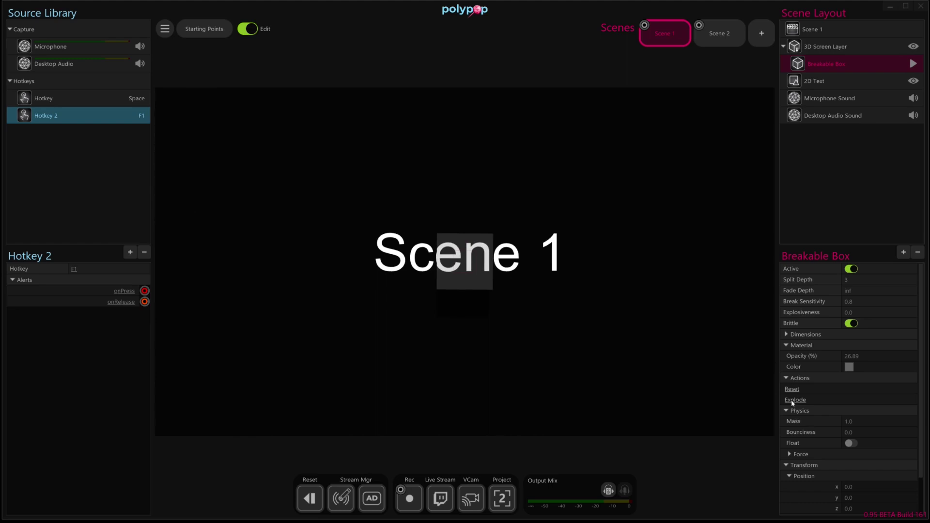
- Raise the box's Explosiveness to 0.6786, explode it three times, then reset it
{"action": "mouse_move", "coordinate": [871, 313]}
{"action": "left_click_drag", "start_coordinate": [873, 312], "coordinate": [889, 313]}
{"action": "left_click", "coordinate": [794, 399]}
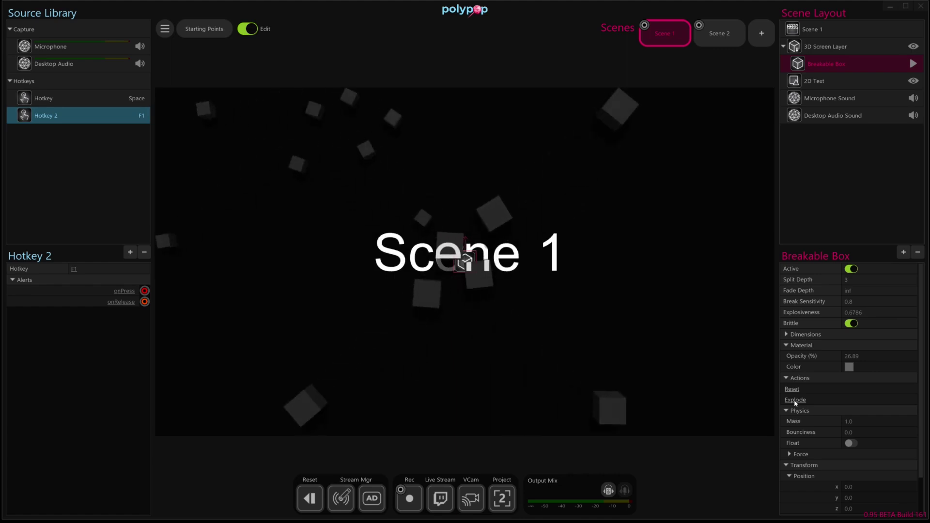
{"action": "left_click", "coordinate": [794, 399]}
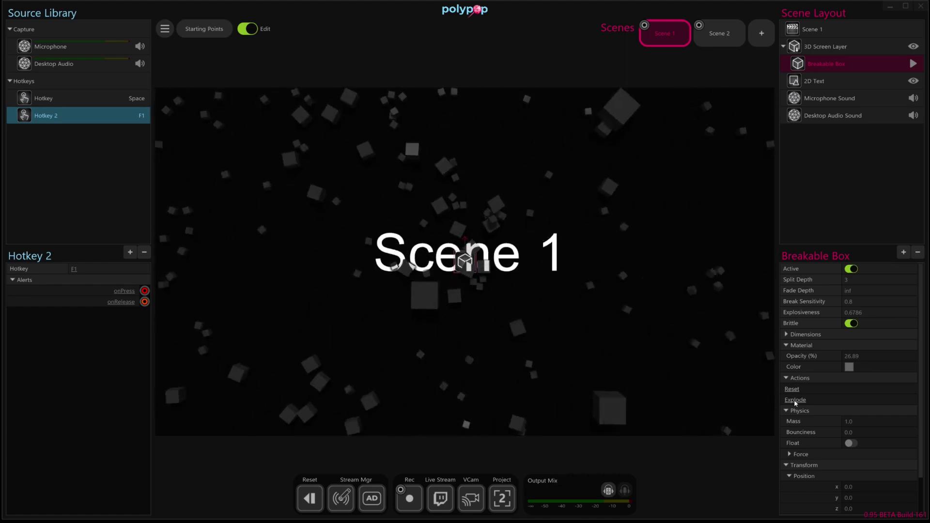
{"action": "left_click", "coordinate": [794, 399]}
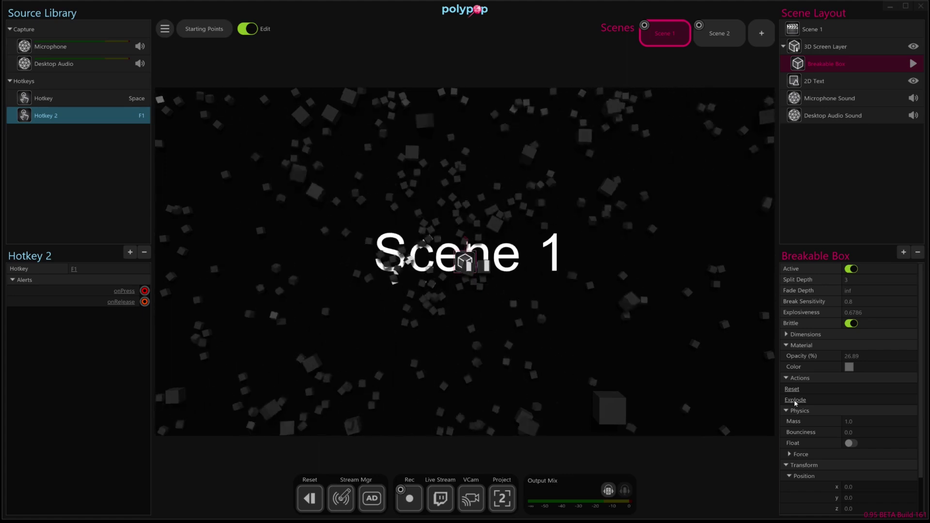
{"action": "left_click", "coordinate": [791, 388]}
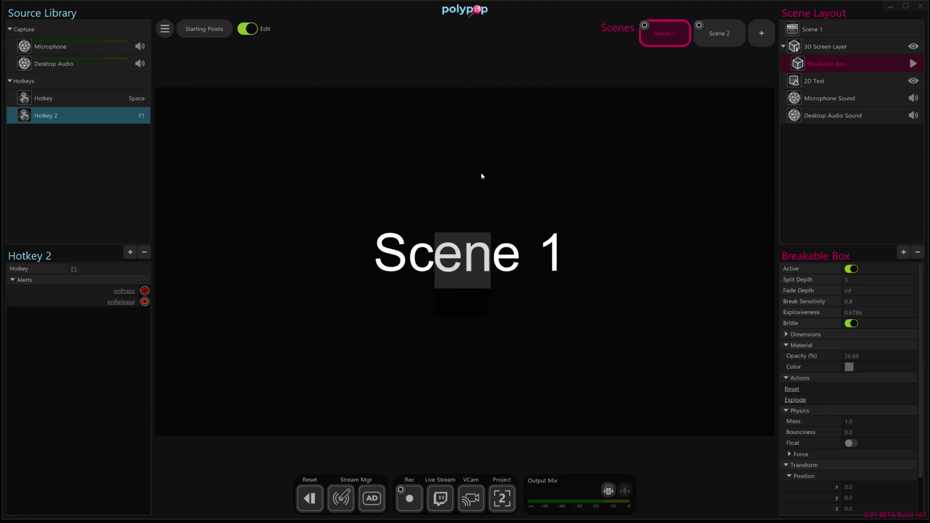
- Add Hotkey 3 bound to key 1 and attach a new Action Sequence to its press
{"action": "left_click", "coordinate": [130, 251]}
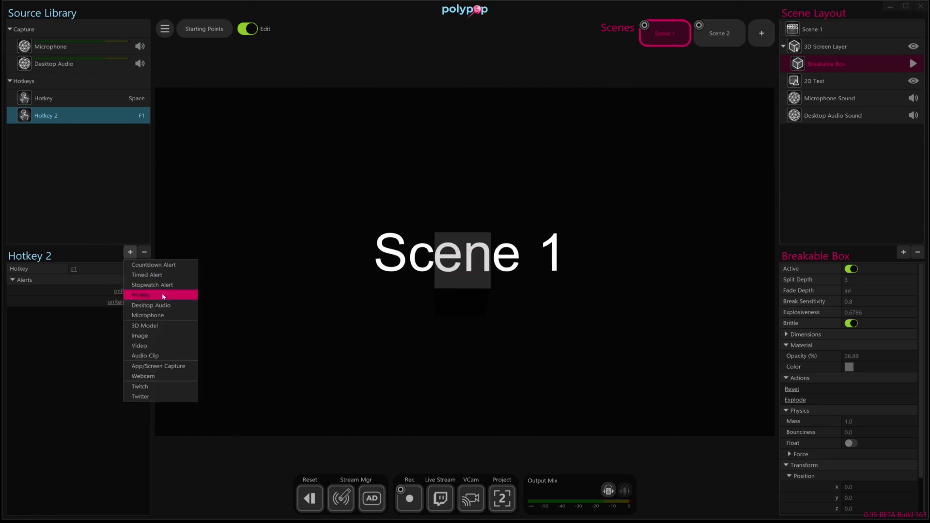
{"action": "left_click", "coordinate": [163, 296]}
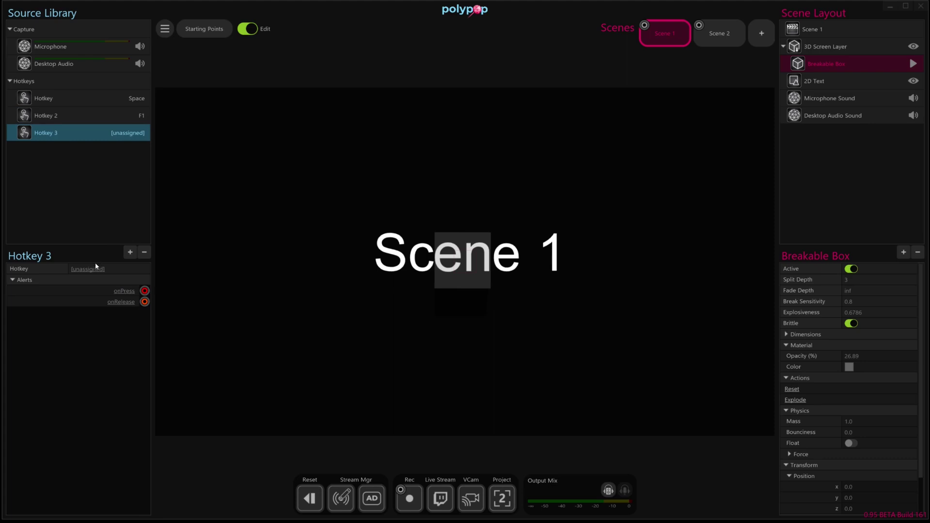
{"action": "key", "text": "1"}
{"action": "left_click_drag", "start_coordinate": [145, 290], "coordinate": [398, 64]}
- Add an Emit Alert wired to Explode, a 1.0-second Wait, and a second Explode alert
{"action": "left_click", "coordinate": [517, 141]}
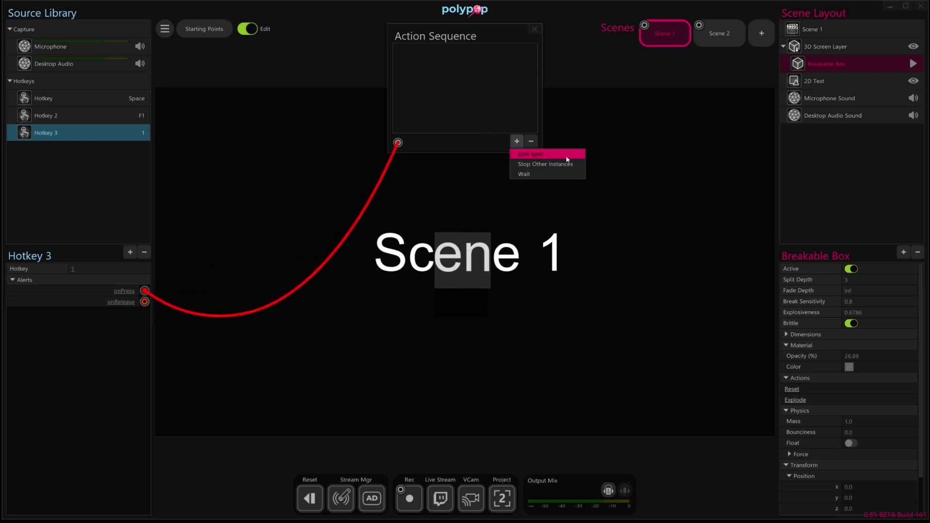
{"action": "left_click", "coordinate": [564, 153]}
{"action": "left_click_drag", "start_coordinate": [553, 109], "coordinate": [785, 399]}
{"action": "left_click", "coordinate": [516, 141]}
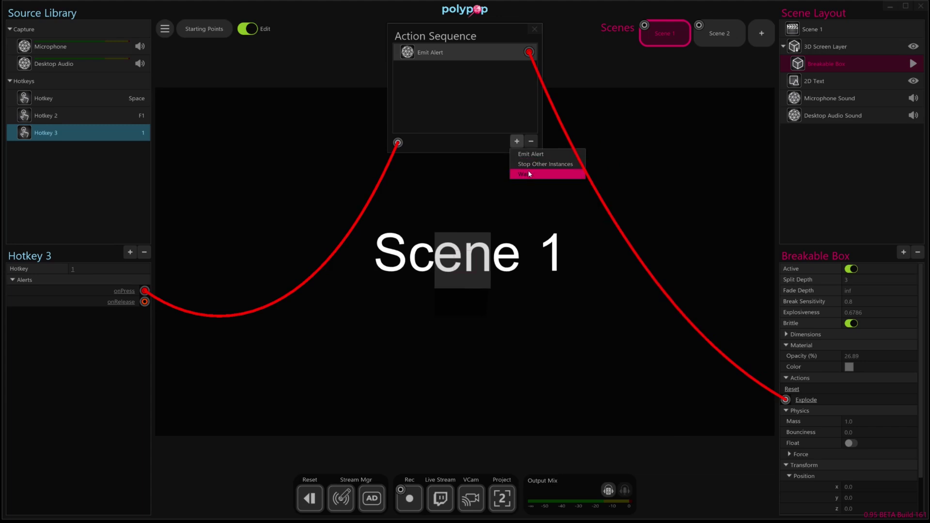
{"action": "left_click", "coordinate": [528, 170]}
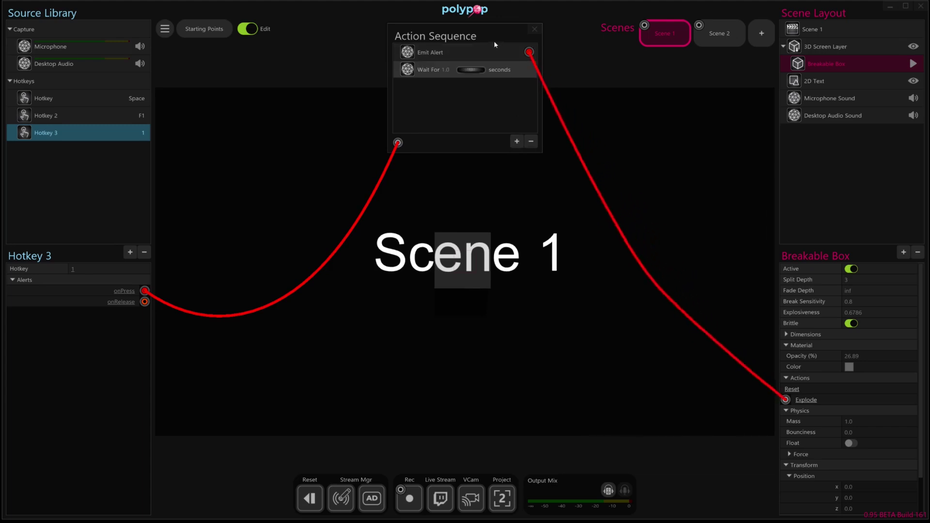
{"action": "left_click", "coordinate": [514, 141]}
{"action": "left_click", "coordinate": [557, 153]}
{"action": "left_click_drag", "start_coordinate": [529, 86], "coordinate": [785, 399]}
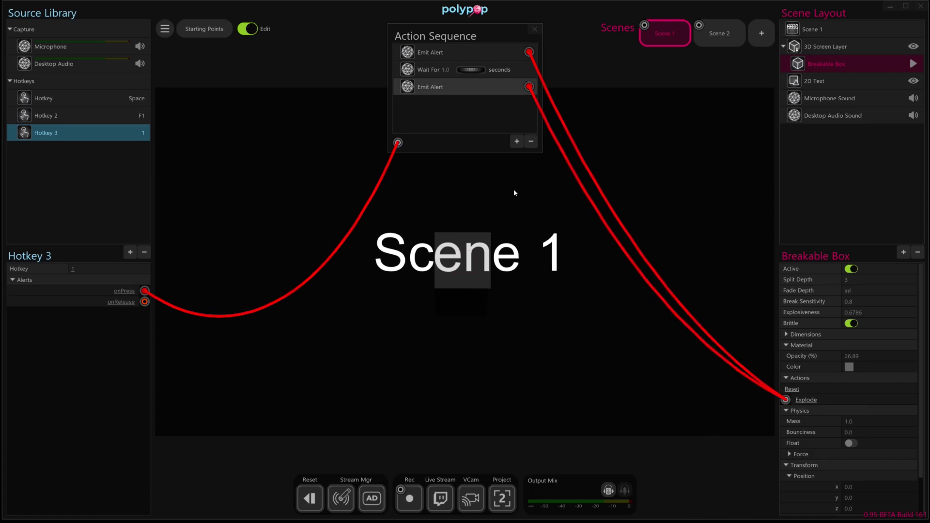
- Add another 1.0-second Wait, a third Explode alert, a third Wait, and a final alert wired to Reset
{"action": "left_click", "coordinate": [516, 141]}
{"action": "left_click", "coordinate": [524, 174]}
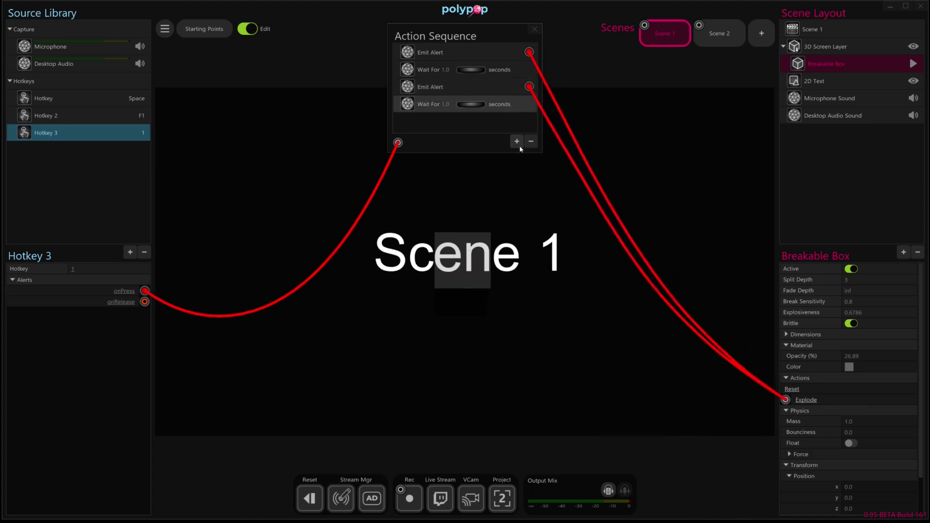
{"action": "left_click", "coordinate": [517, 141]}
{"action": "left_click", "coordinate": [530, 153]}
{"action": "left_click_drag", "start_coordinate": [528, 121], "coordinate": [785, 399]}
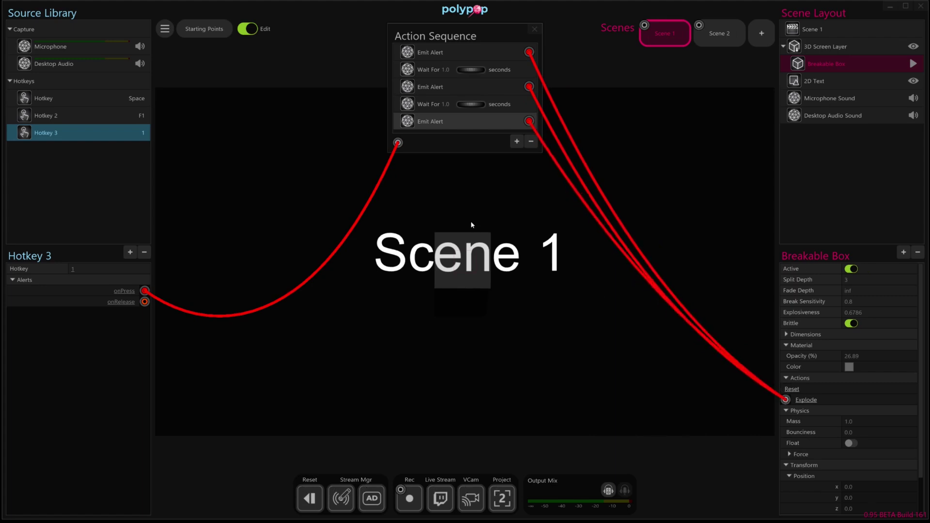
{"action": "left_click", "coordinate": [516, 141]}
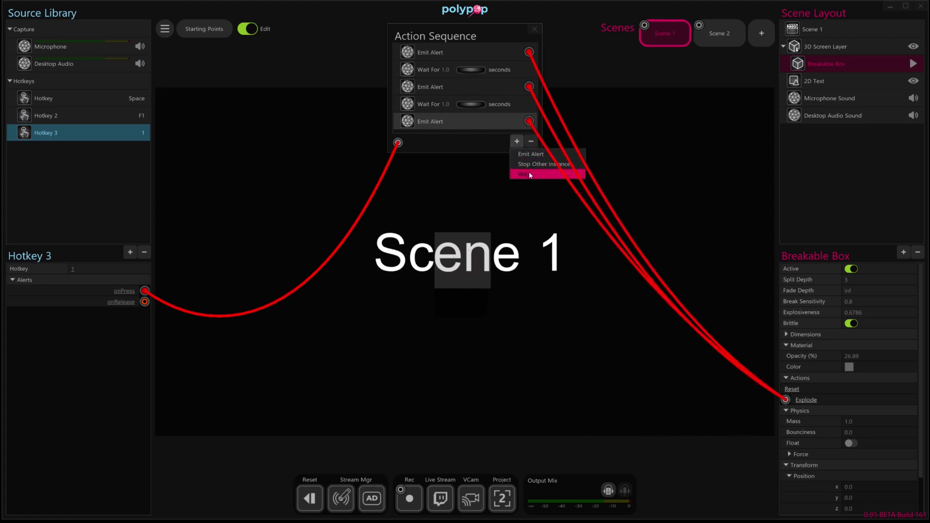
{"action": "left_click", "coordinate": [524, 173]}
{"action": "left_click", "coordinate": [516, 158]}
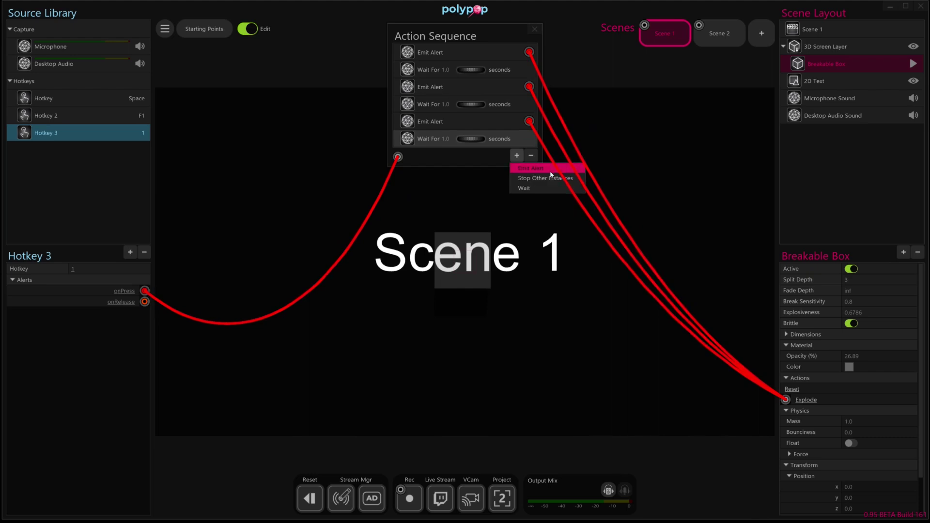
{"action": "left_click", "coordinate": [539, 168]}
{"action": "left_click_drag", "start_coordinate": [529, 155], "coordinate": [785, 389]}
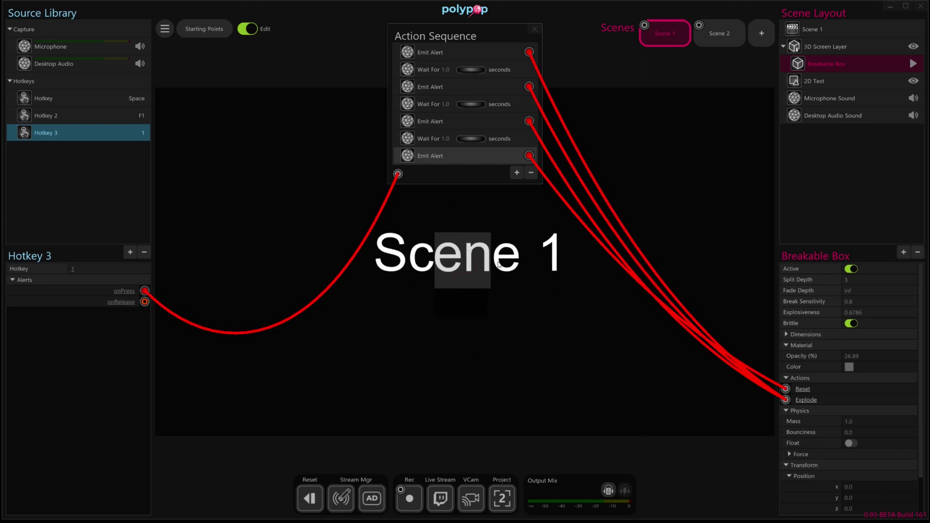
{"action": "left_click", "coordinate": [534, 29]}
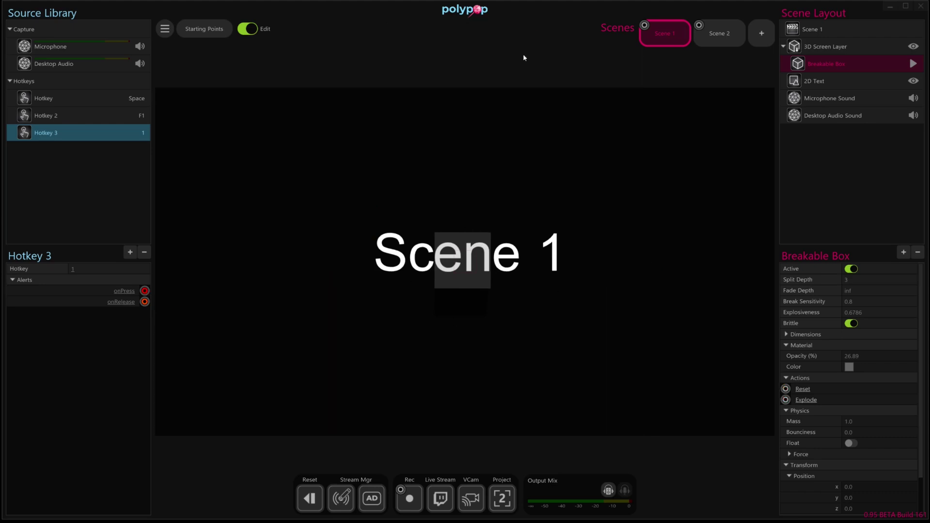
{"action": "key", "text": "1"}
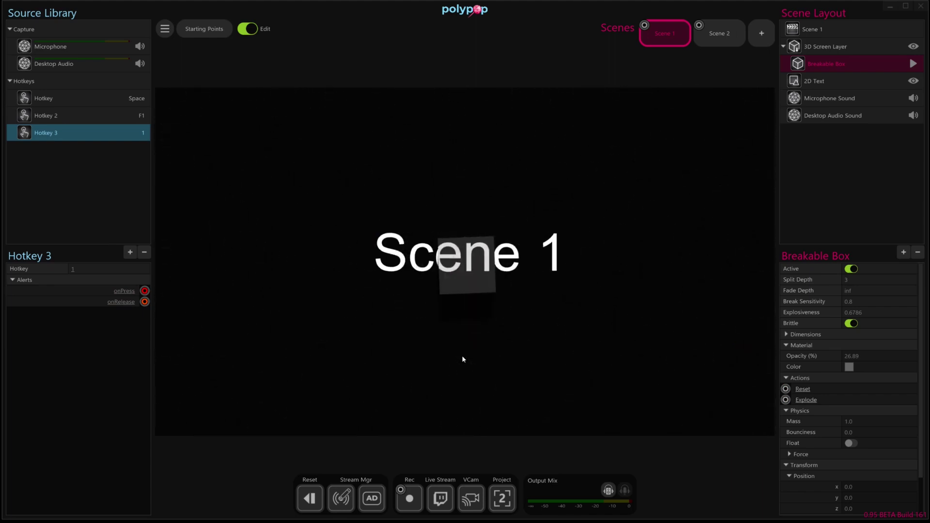
{"action": "key", "text": "1"}
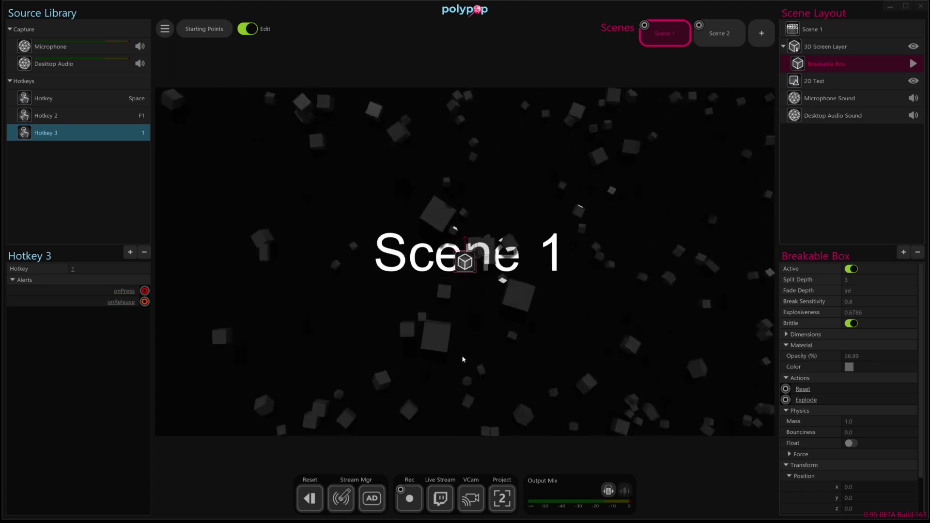